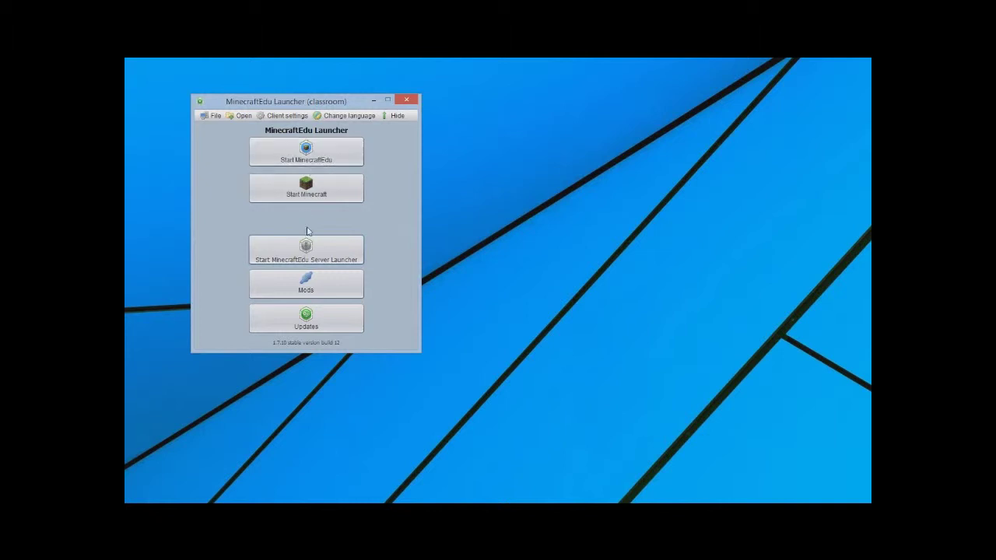
- Start the MinecraftEdu Server Launcher and open the savedworlds folder inside its worlds folder
left_click(314, 250)
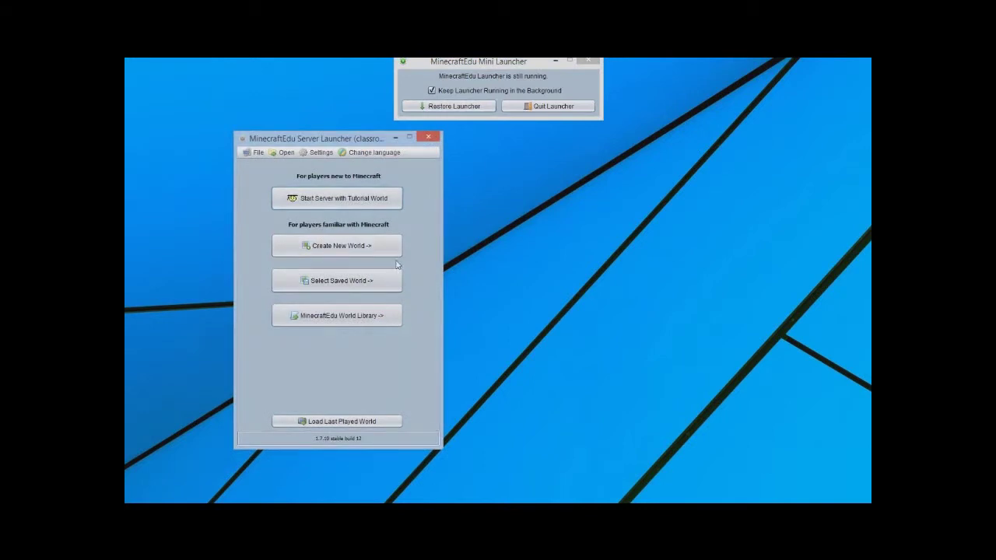
left_click(285, 152)
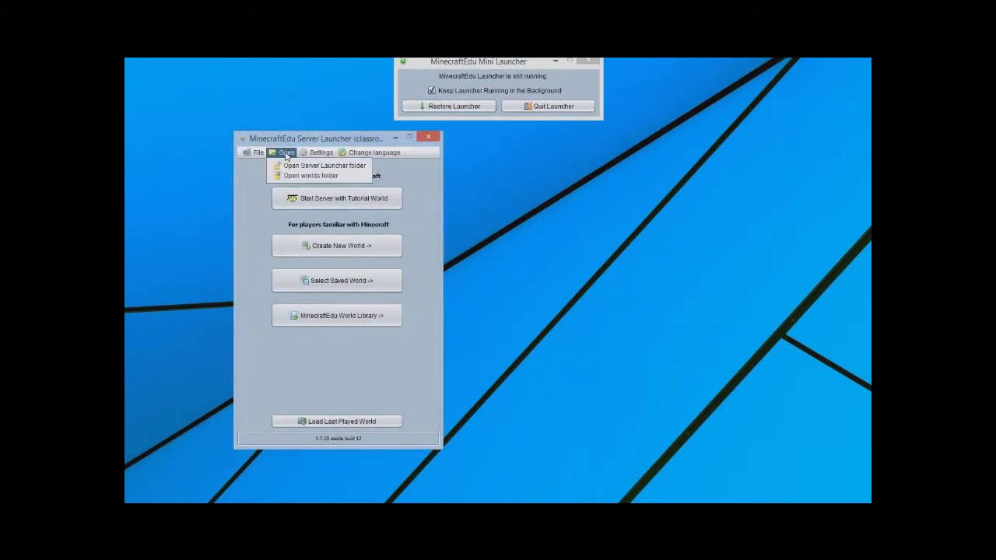
left_click(297, 177)
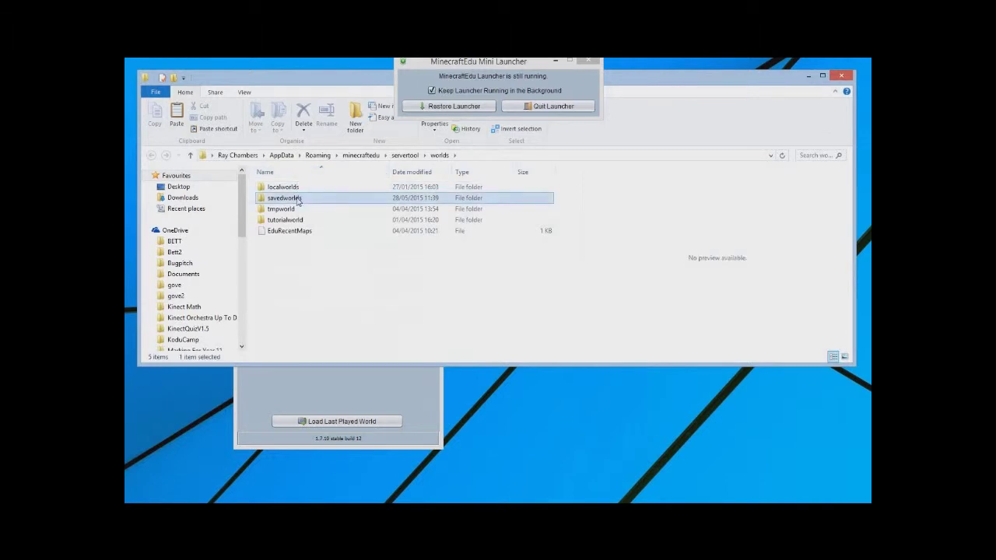
double_click(297, 199)
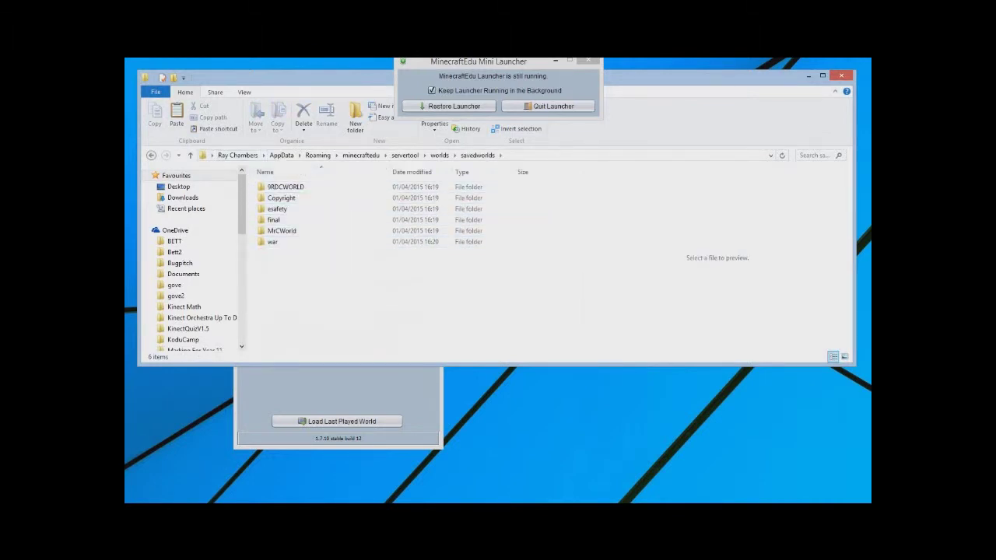
- Copy the Programming Terms zip file from the GRAPHICS (H:) drive into the savedworlds folder
left_click(303, 512)
mouse_move(215, 484)
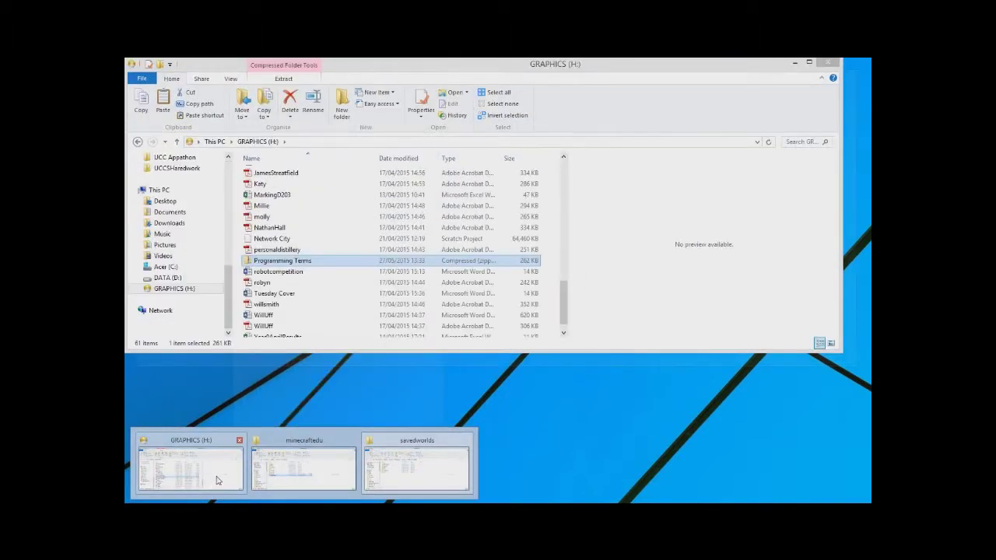
left_click(218, 478)
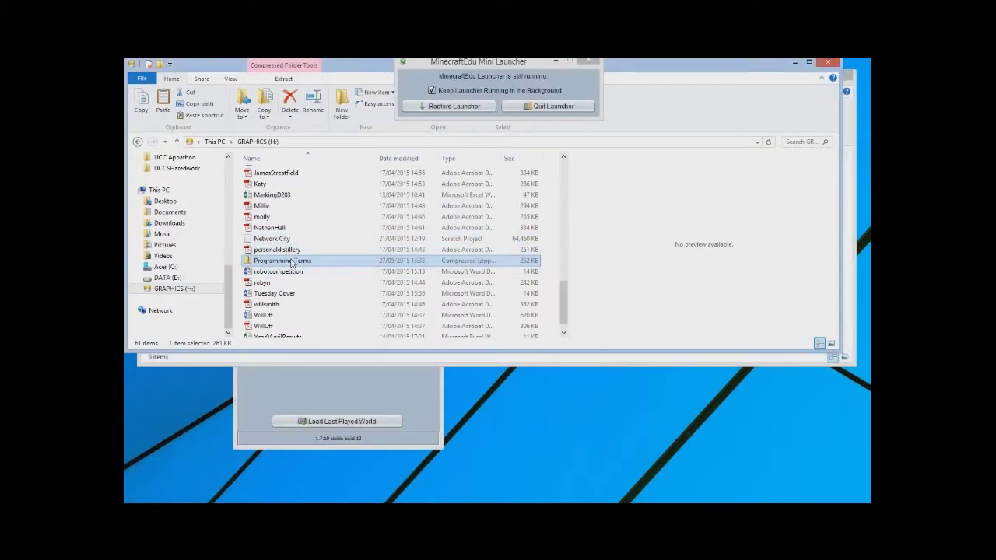
right_click(290, 261)
left_click(317, 431)
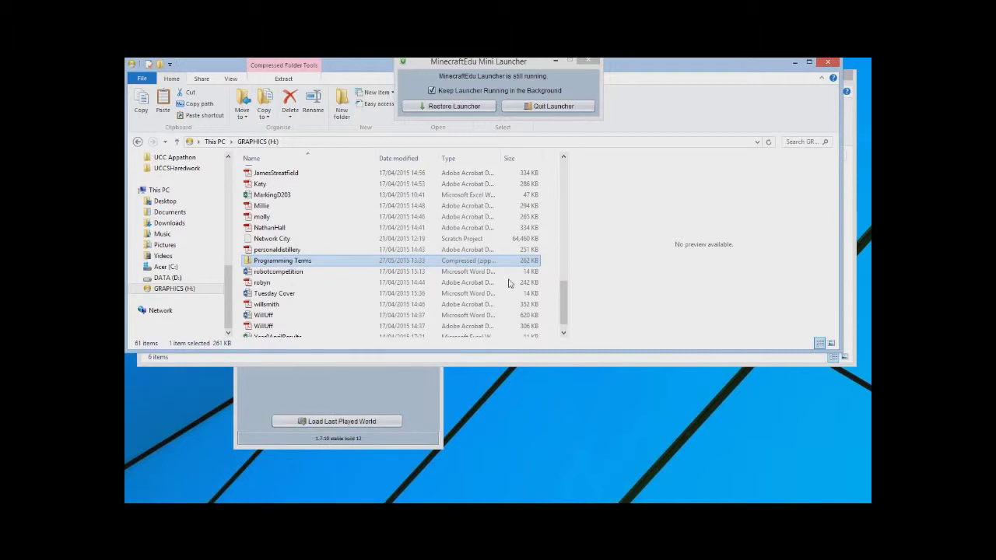
left_click(794, 62)
right_click(307, 308)
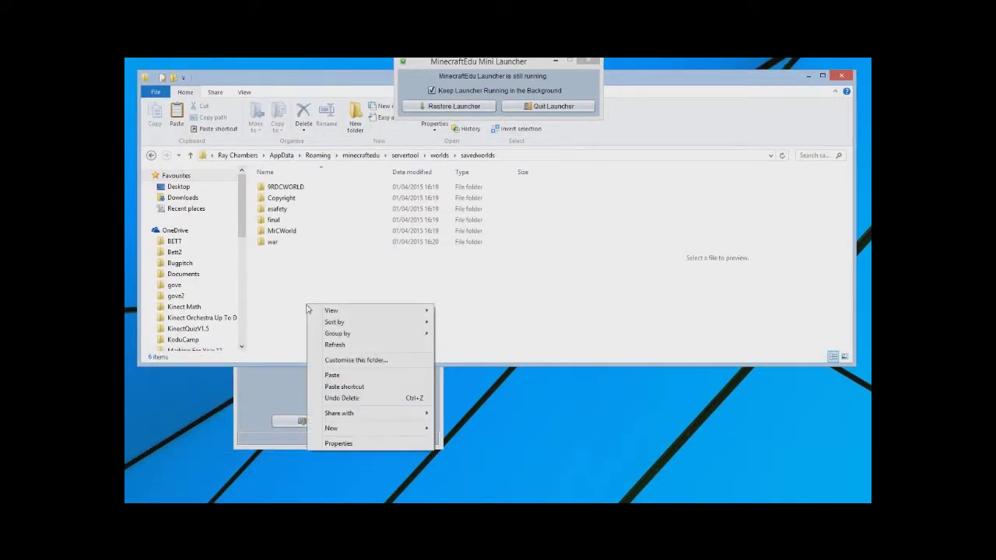
left_click(332, 377)
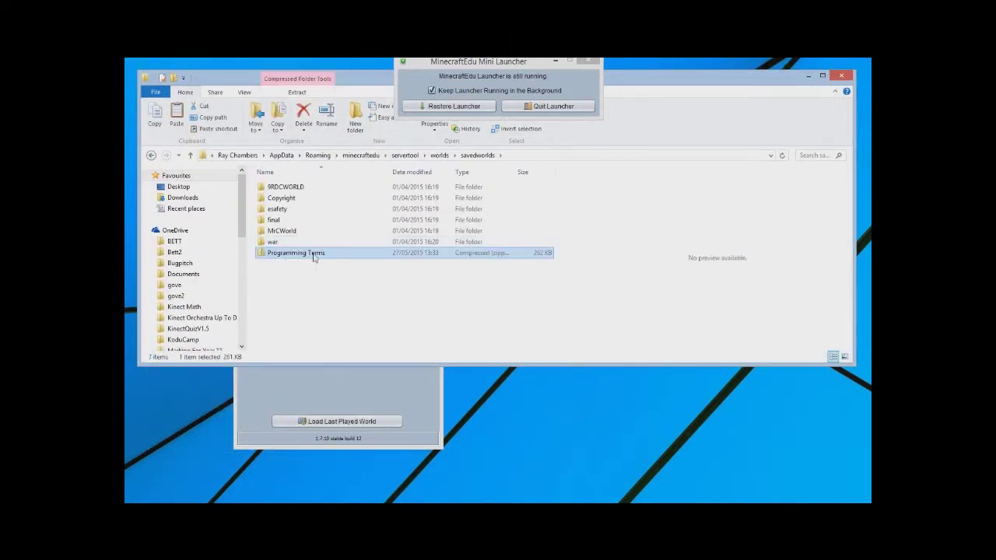
- Extract the Programming Terms archive into a Programming Terms folder within savedworlds
double_click(296, 253)
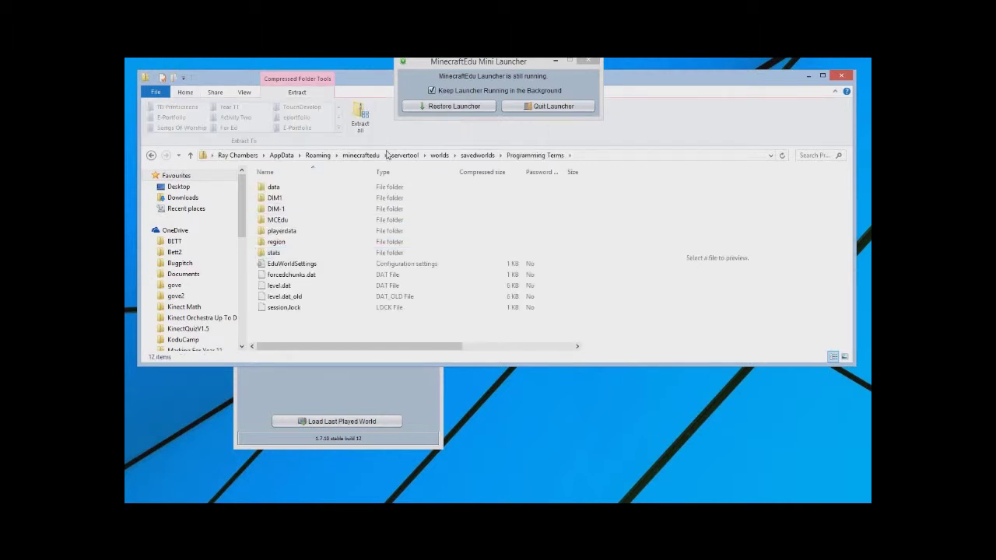
left_click(362, 115)
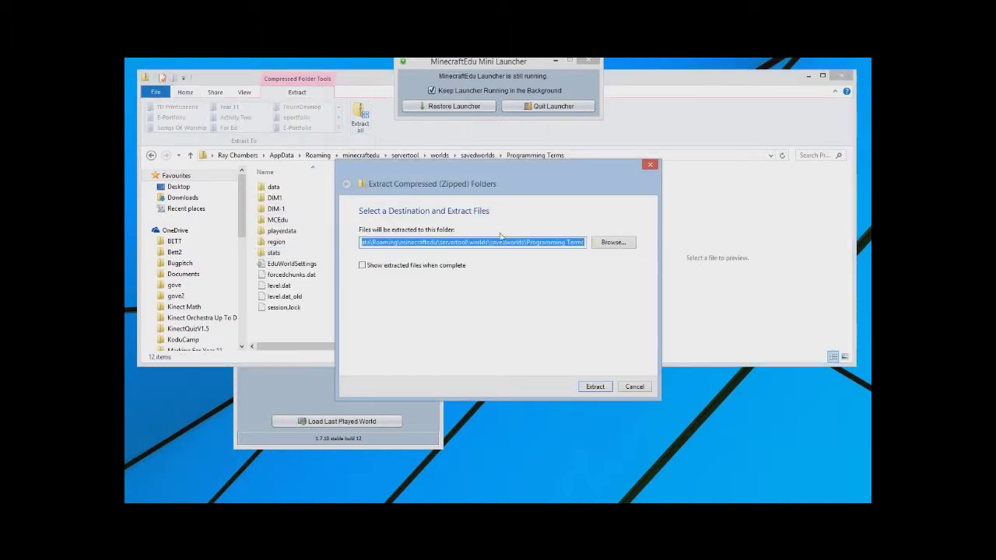
left_click(595, 387)
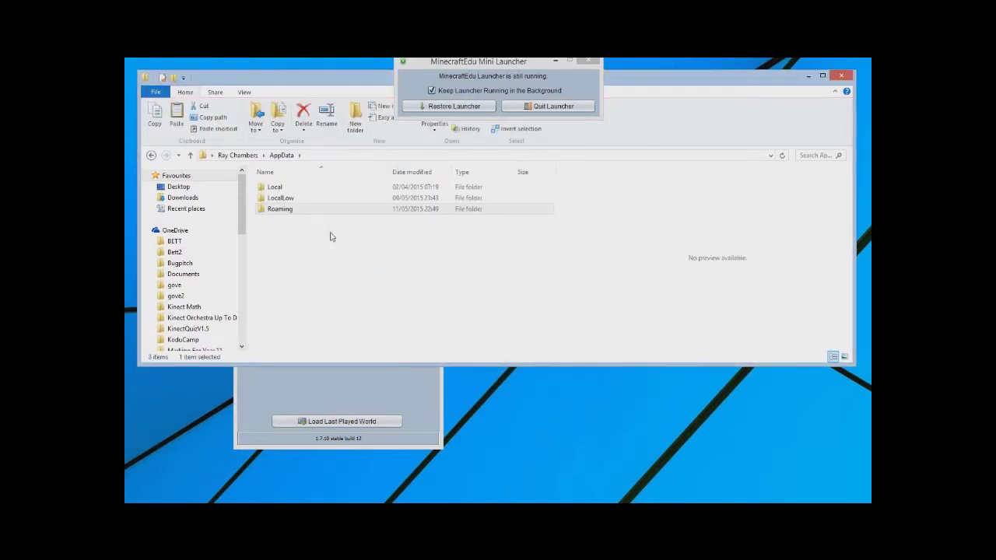
left_click(287, 157)
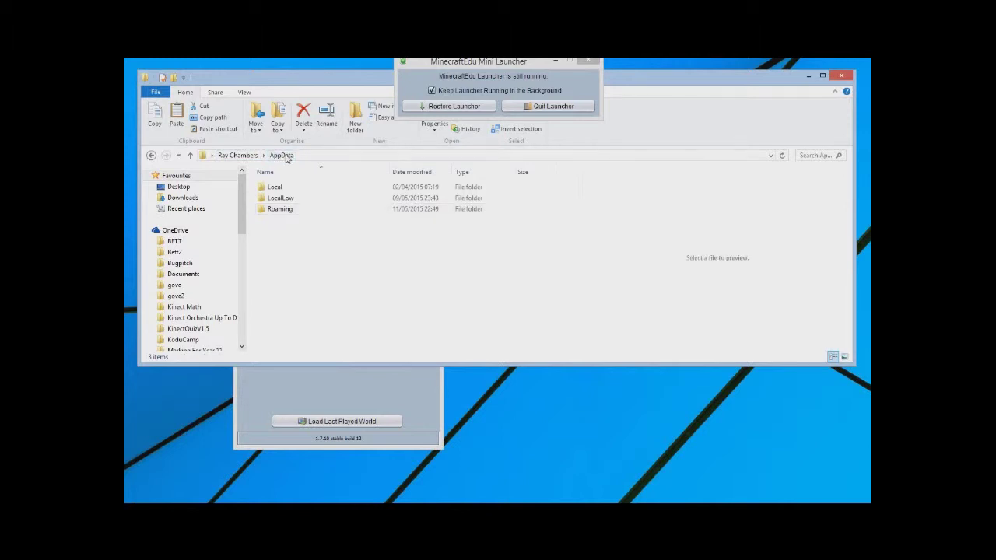
- Check the list of saved worlds in the server launcher and close it
left_click(310, 379)
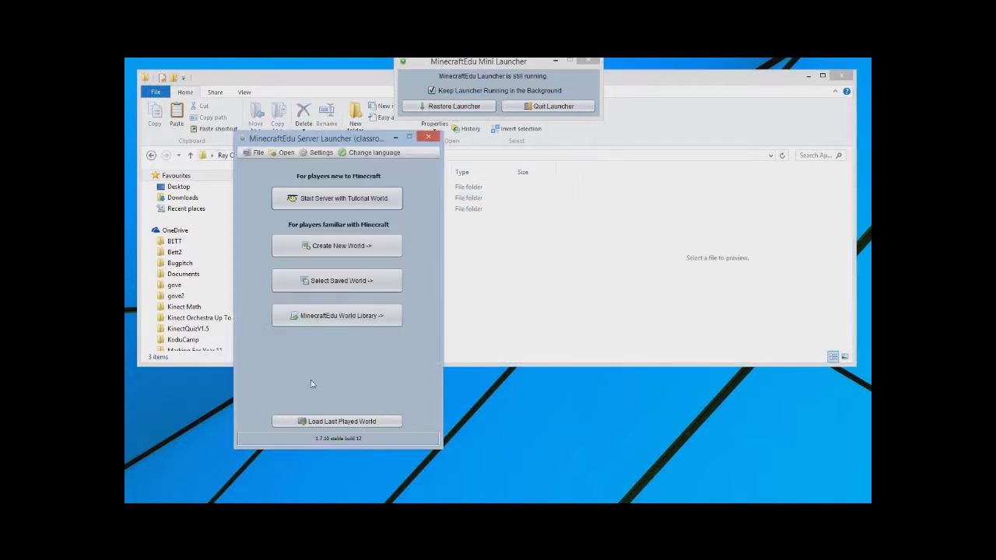
left_click(332, 281)
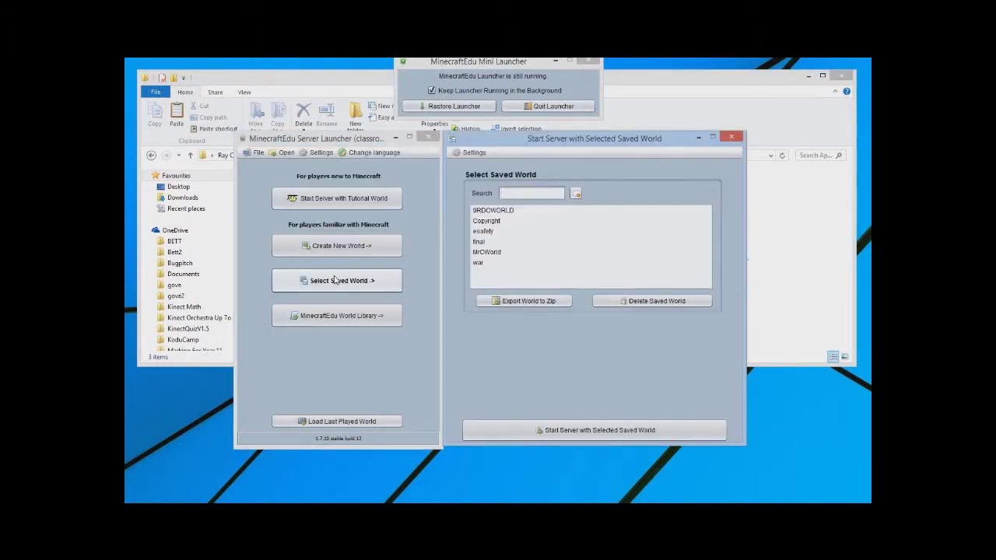
left_click(731, 137)
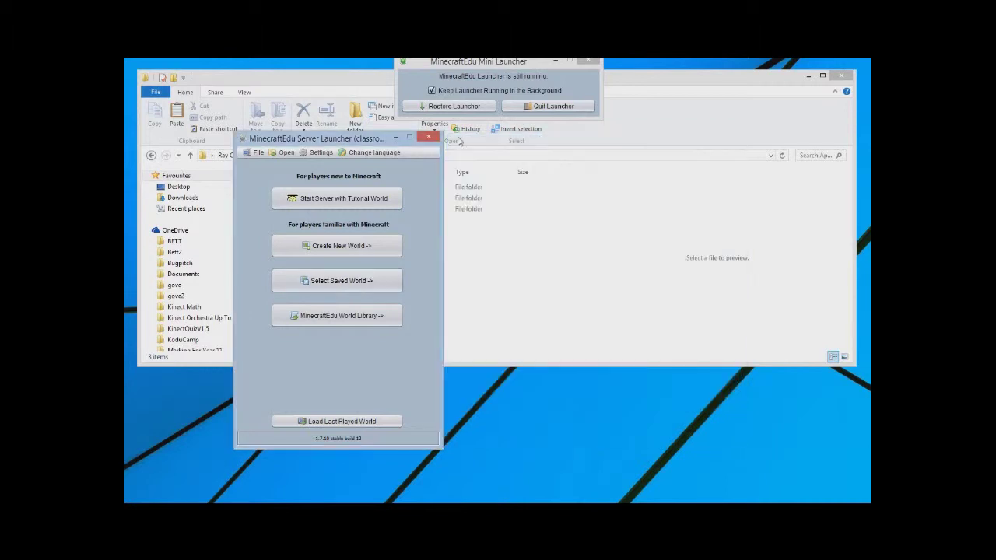
- Restart the MinecraftEdu Server Launcher and start a server with the saved world Programming Terms
left_click(428, 136)
left_click(450, 108)
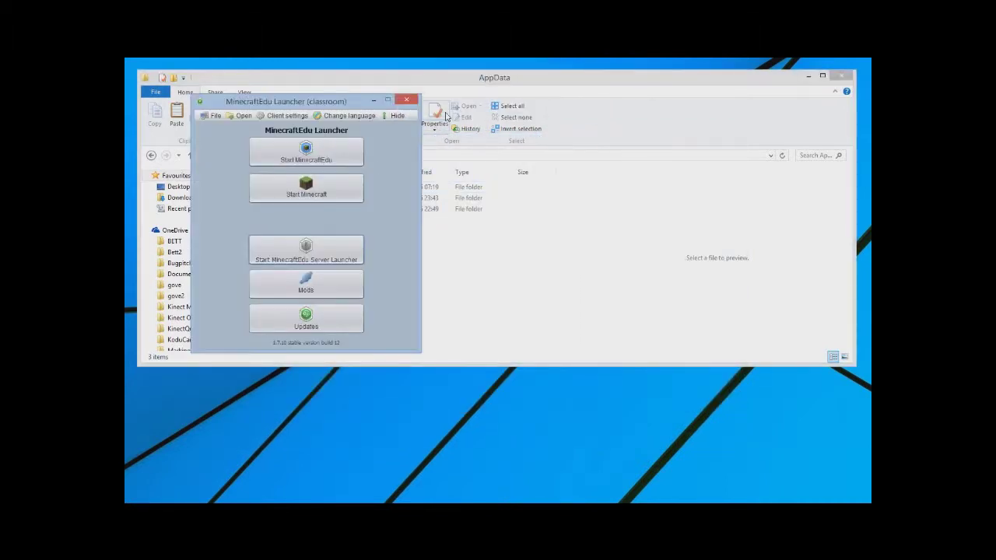
left_click(310, 252)
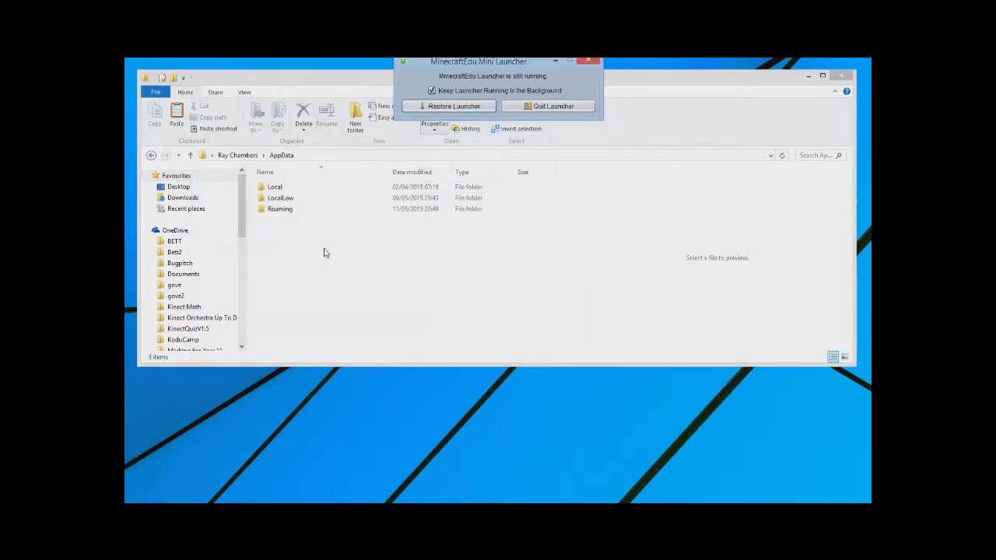
left_click(327, 283)
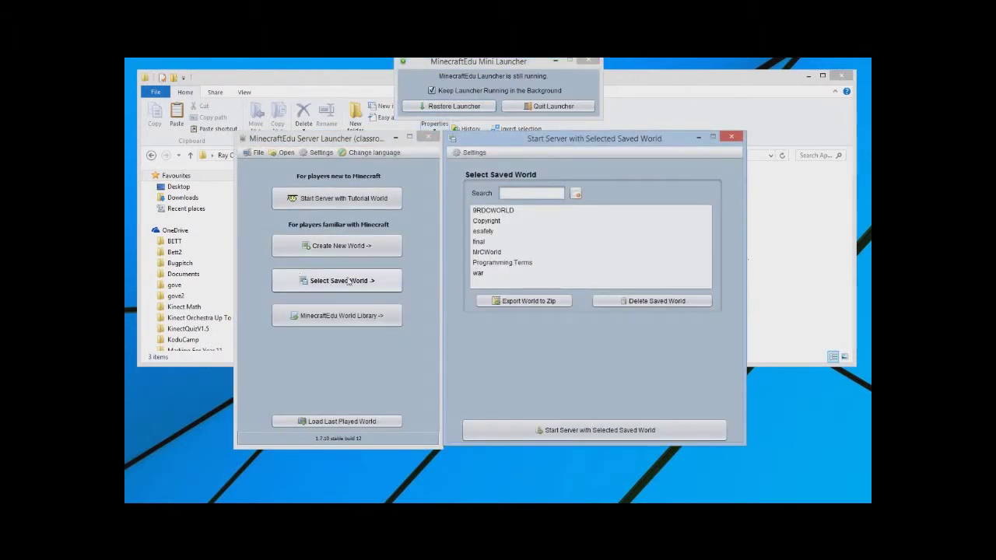
left_click(493, 263)
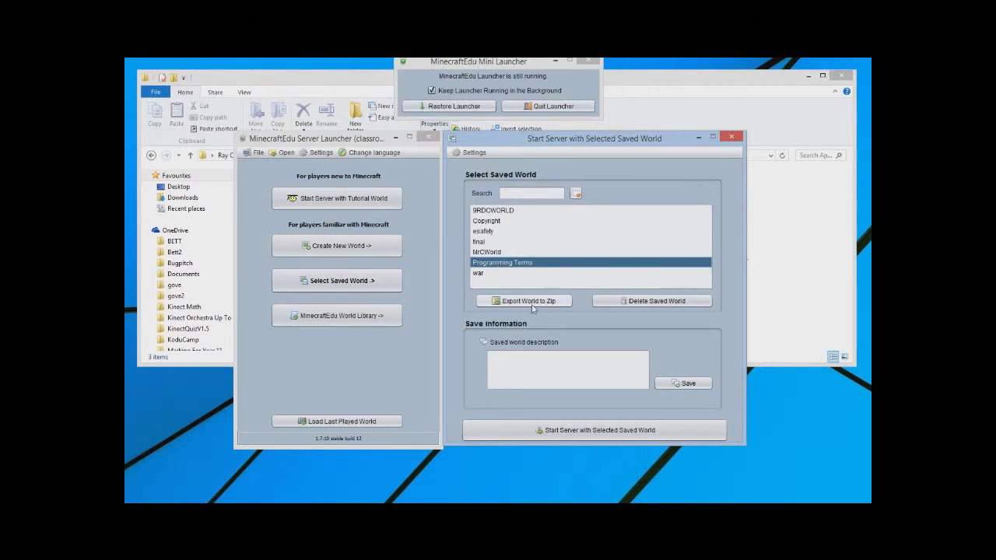
left_click(539, 434)
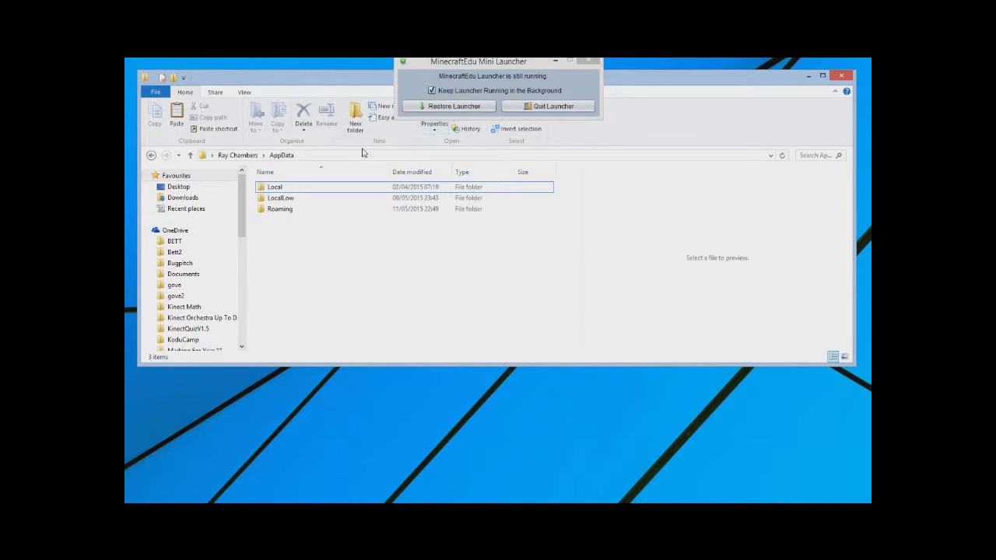
- Restore the MinecraftEdu Launcher, place it clear of the server window, and launch the client in MinecraftEdu login mode
left_click(431, 107)
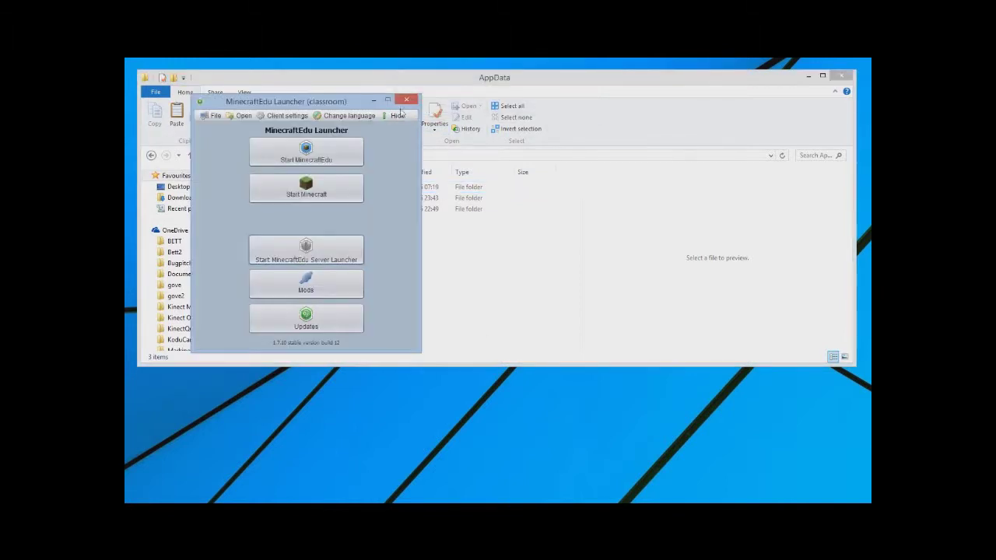
left_click_drag(498, 155, 560, 228)
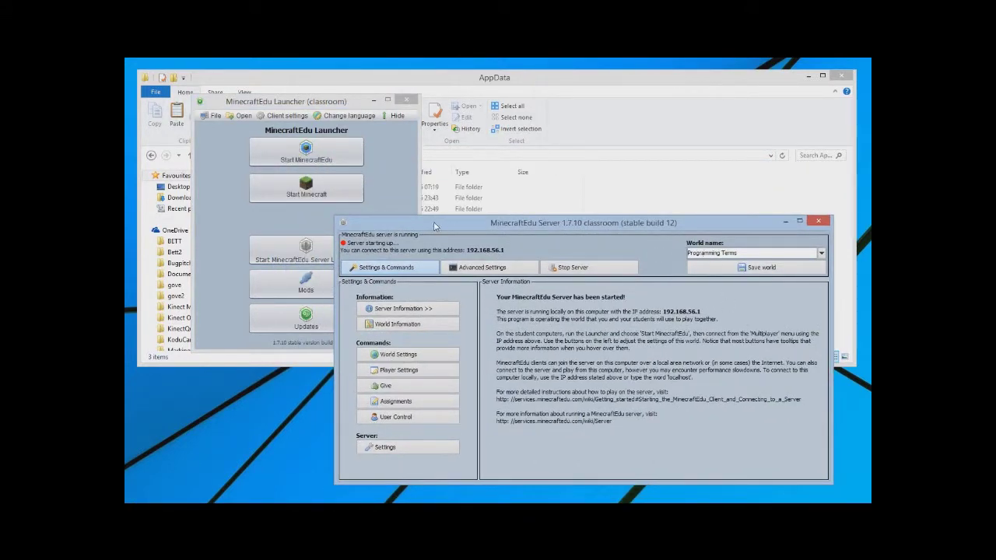
left_click_drag(257, 102, 199, 80)
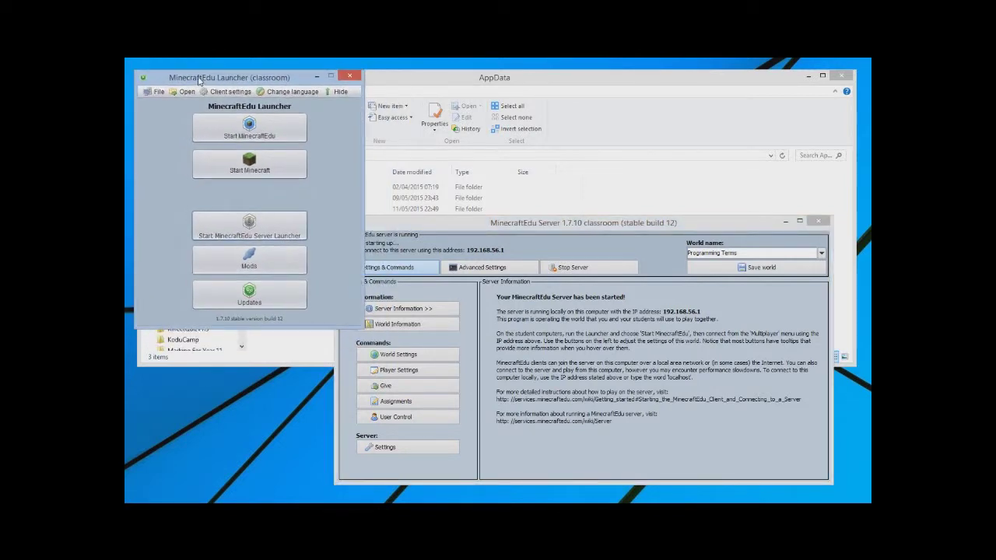
left_click(434, 239)
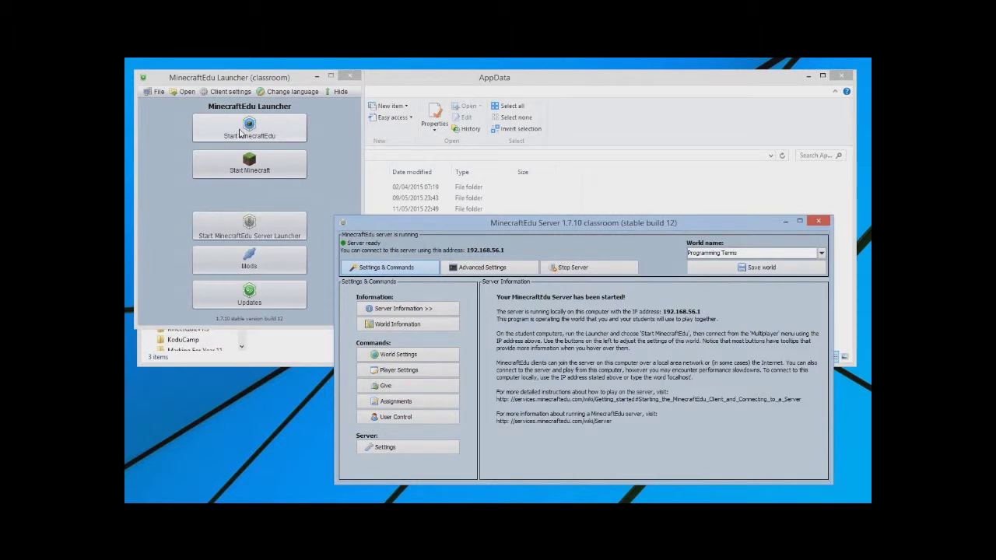
left_click(239, 134)
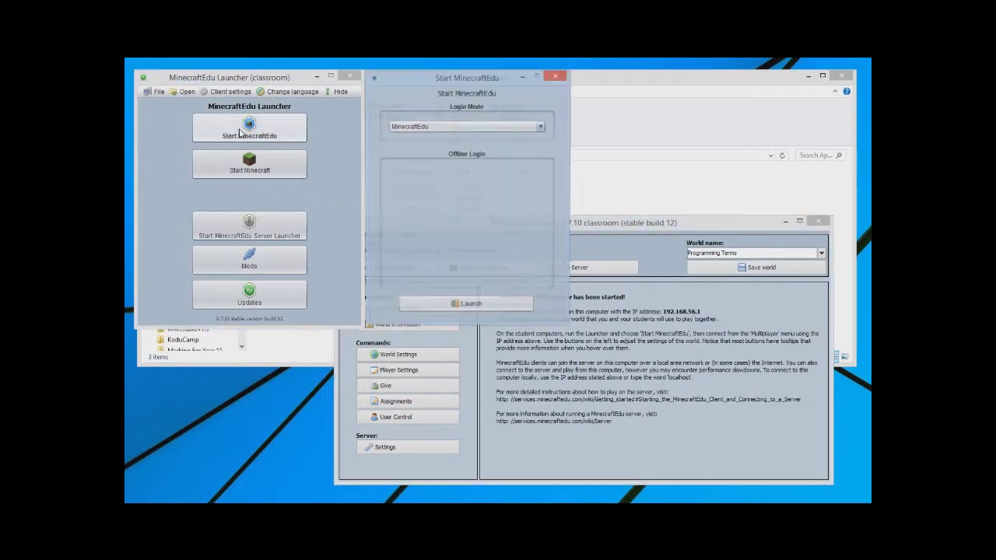
left_click(468, 309)
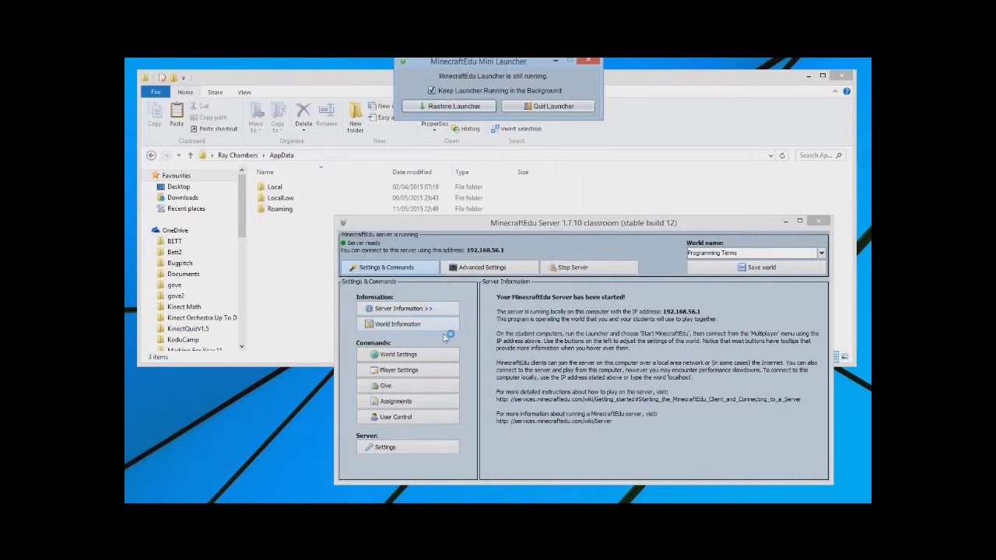
- Review the server's World Settings, Player Settings and Give options
left_click(408, 356)
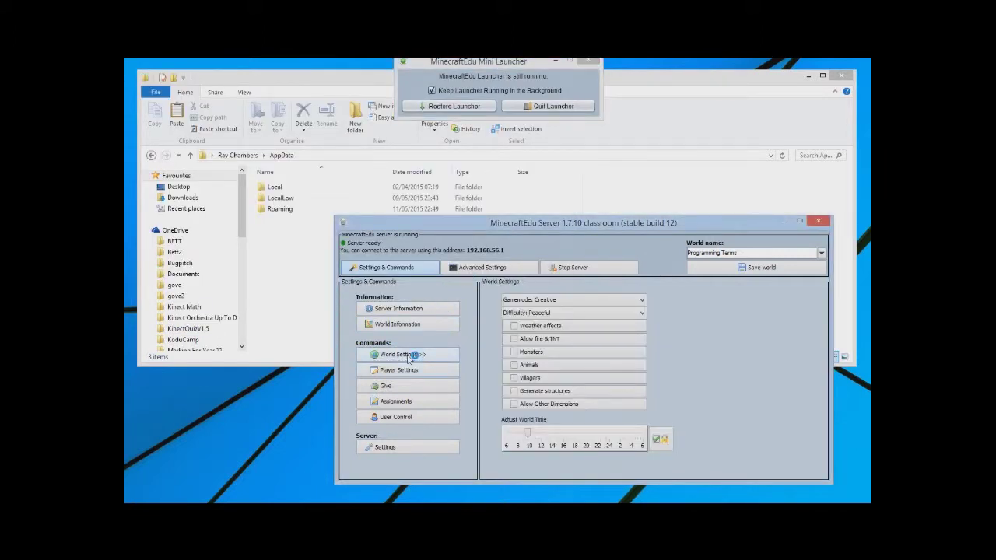
left_click(417, 371)
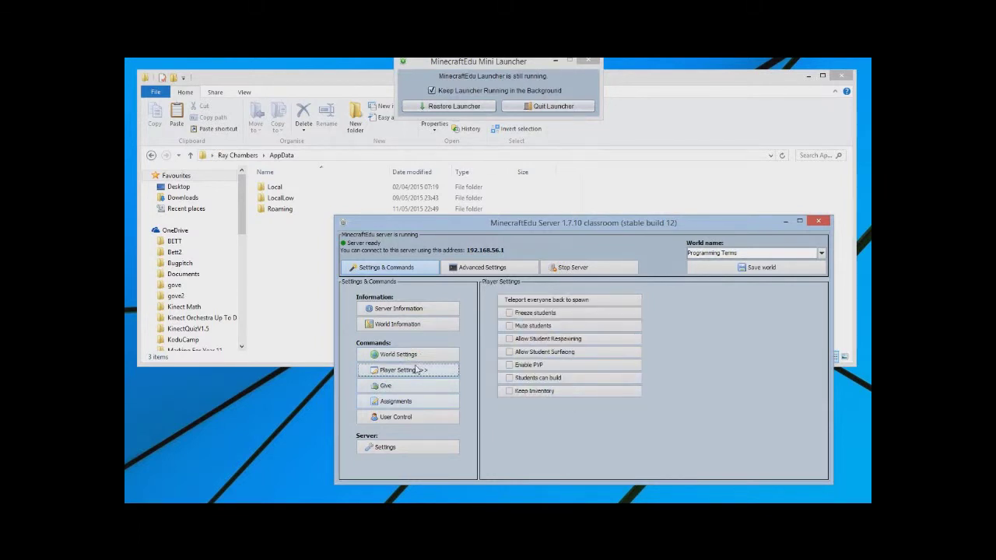
left_click(397, 387)
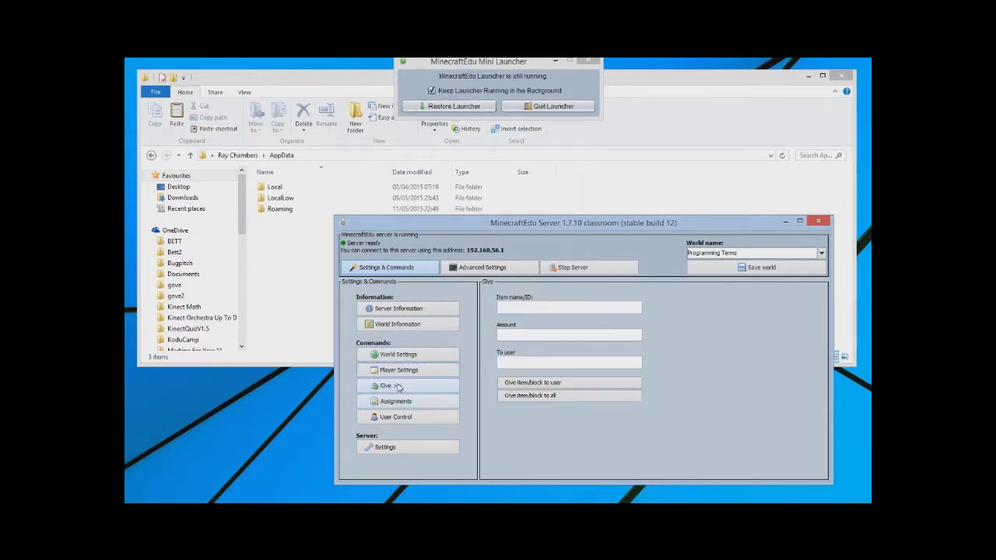
left_click(406, 354)
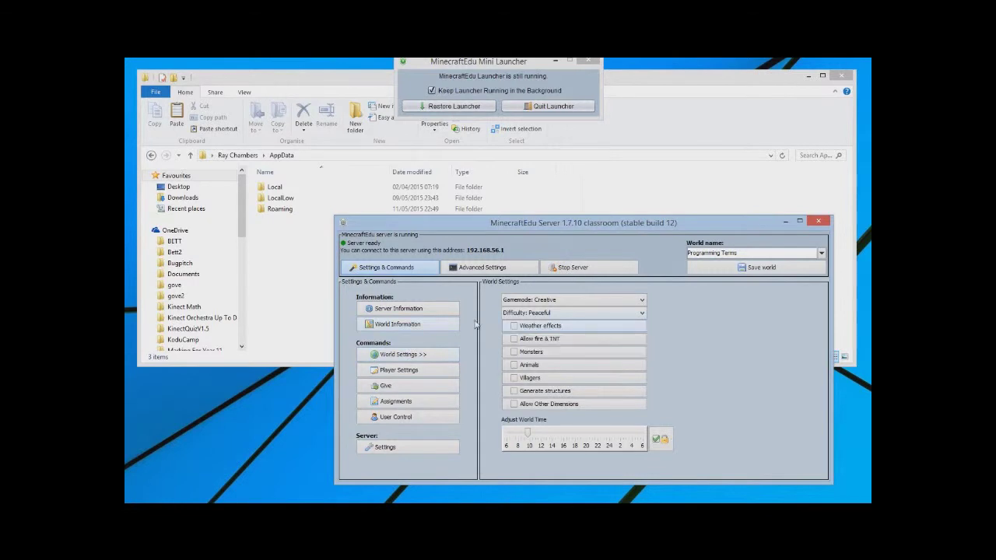
- Minimize the AppData window and set up the MinecraftEdu player with the player's name and Male gender
left_click(810, 76)
left_click(419, 134)
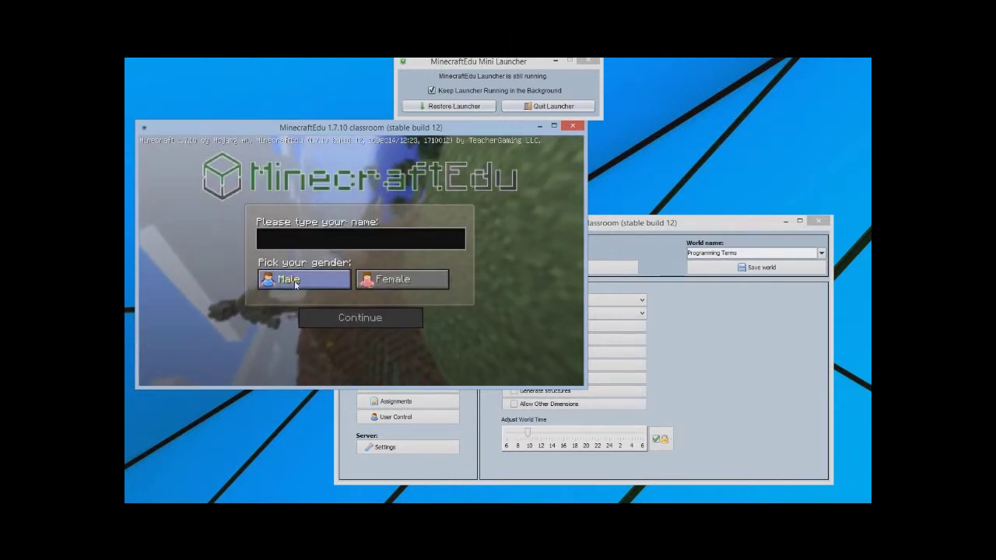
left_click(300, 286)
type("MrCa")
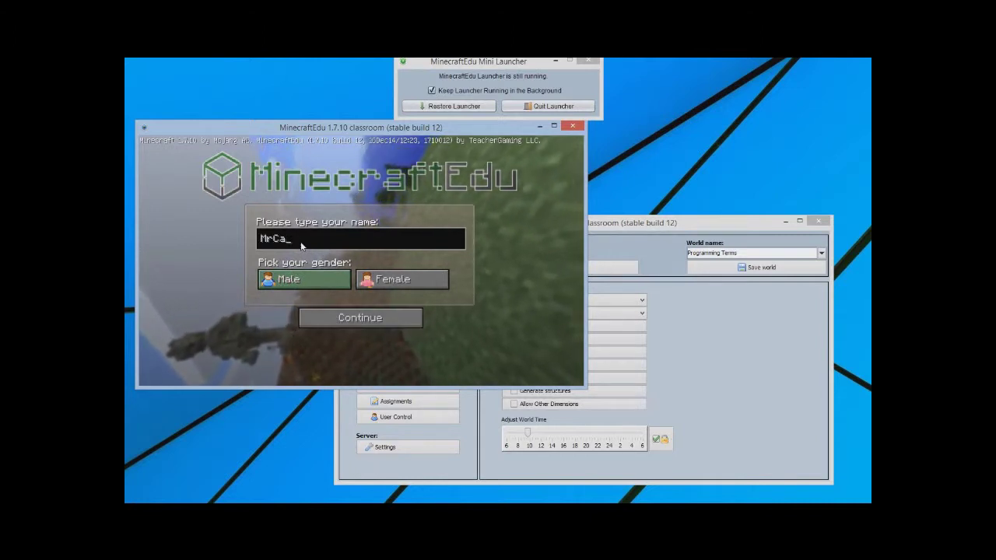
key("BackSpace")
type("hambers")
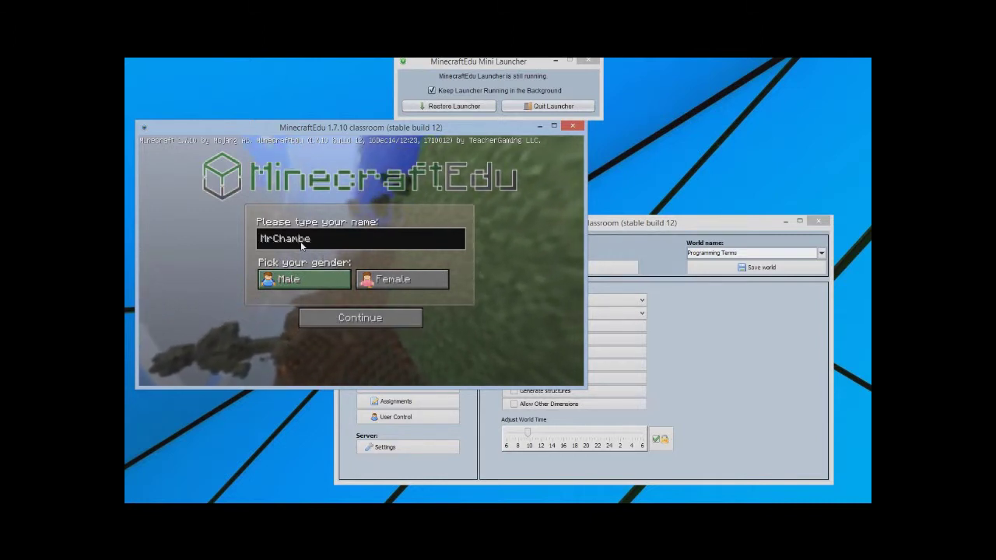
left_click(354, 317)
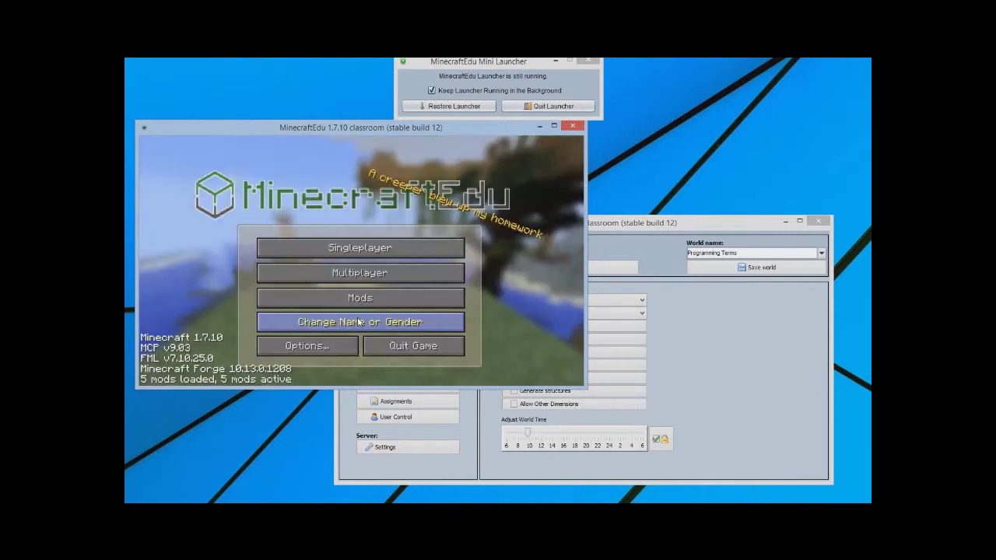
- Open the multiplayer Direct Connect screen and move the game window clear of the server's address
left_click(381, 276)
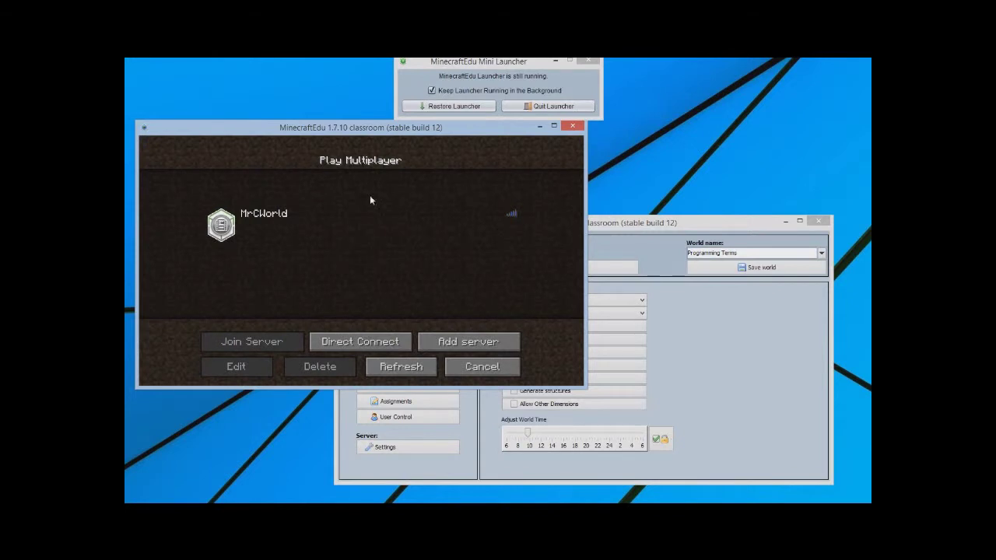
left_click(347, 342)
left_click_drag(328, 129, 601, 298)
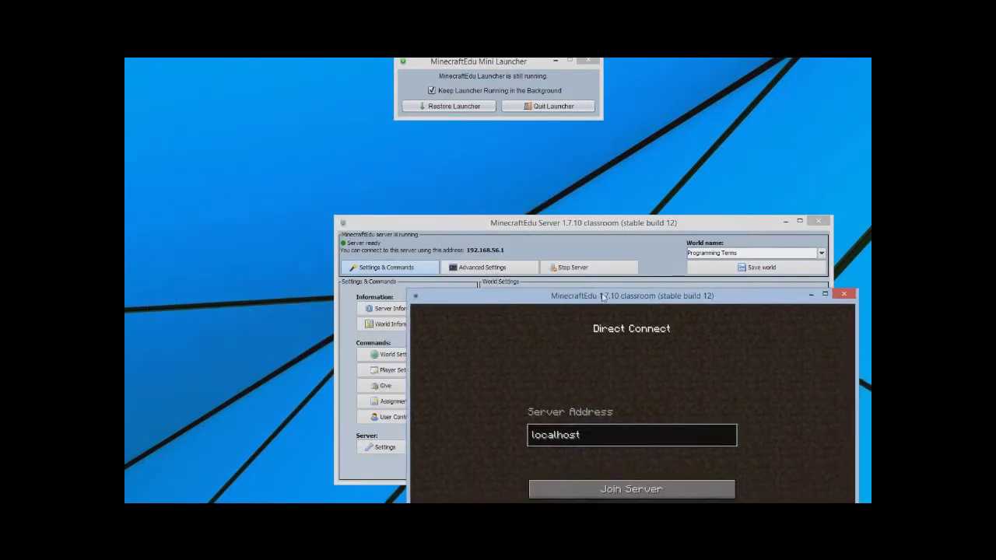
- Set the server address to 192.168.56.1, join the server and log in as a teacher
key("BackSpace")
key("BackSpace")
key("BackSpace")
key("BackSpace")
key("BackSpace")
key("BackSpace")
key("BackSpace")
key("BackSpace")
key("BackSpace")
type("192.168.56.1")
left_click(653, 488)
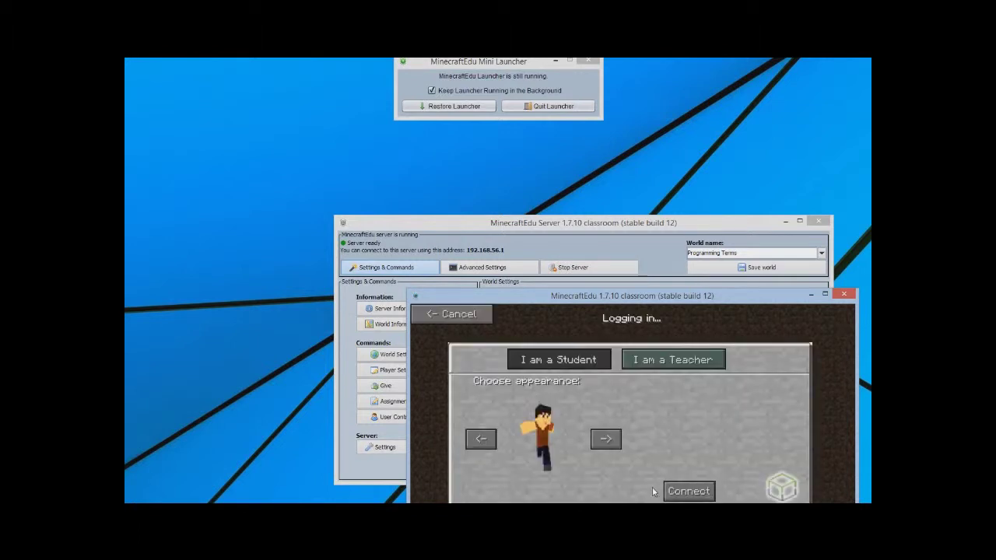
left_click(657, 360)
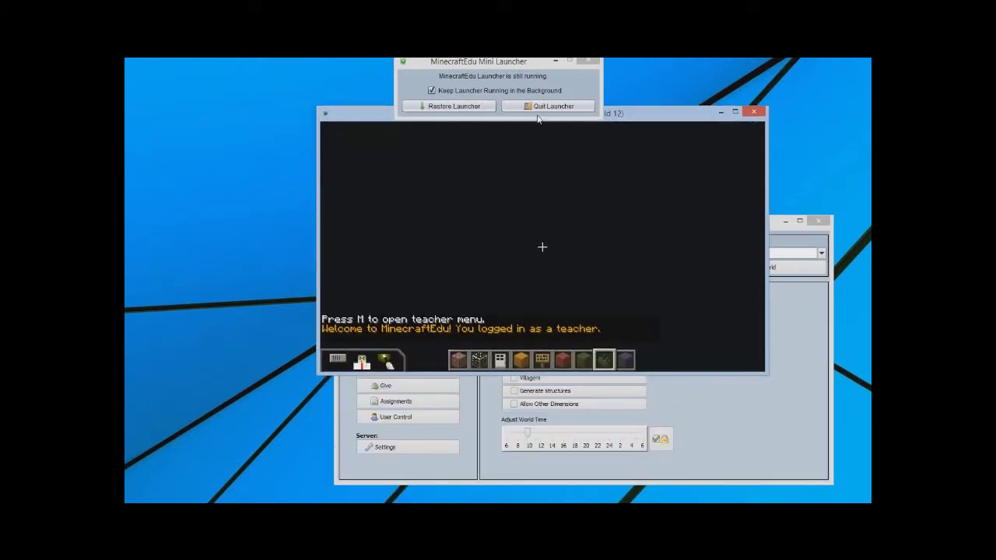
- Walk along the red path into the nearby brick building and read the For Loops sign
key("w")
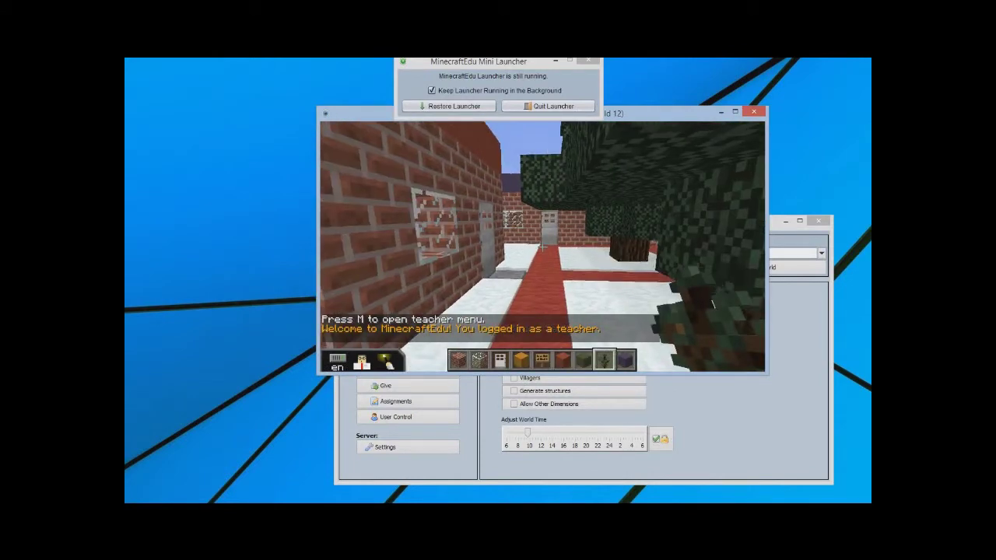
key("w")
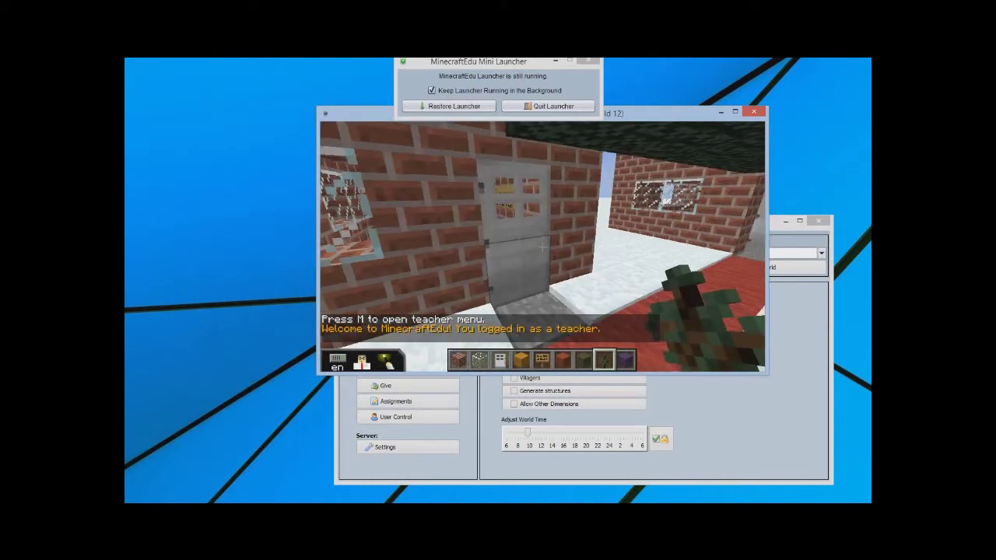
key("w")
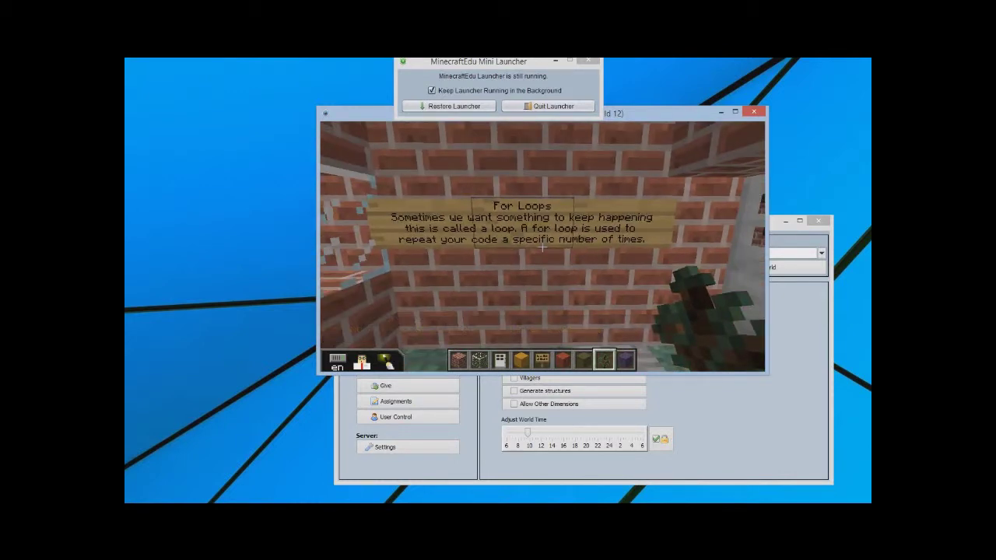
key("w")
key("s")
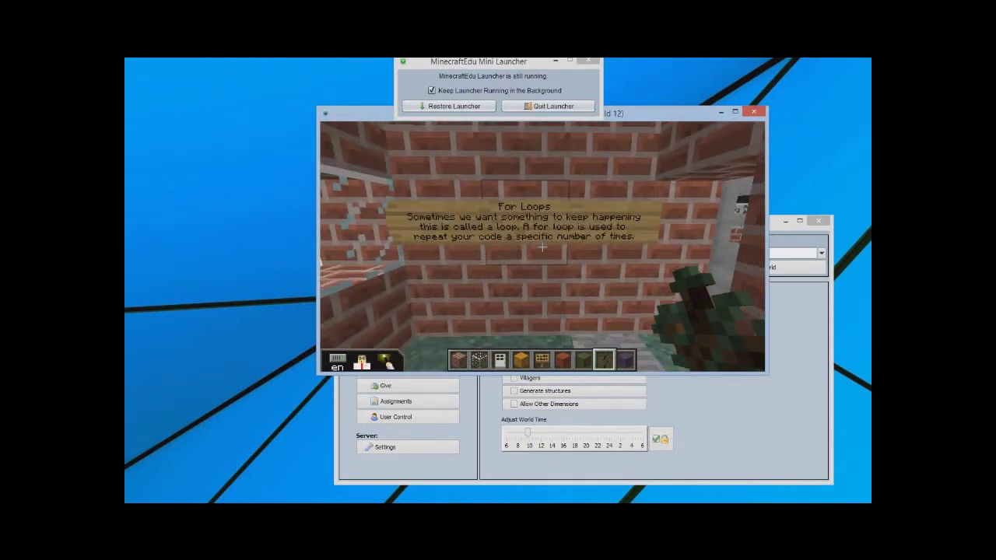
- Leave the For Loops building, follow the red path to the building opposite and read the While Loops sign
key("w")
key("w")
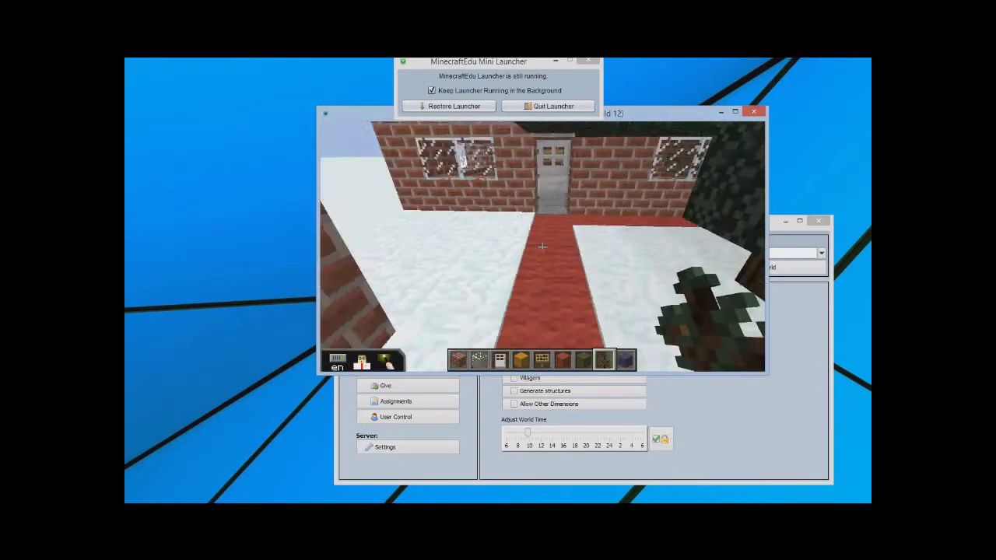
key("w")
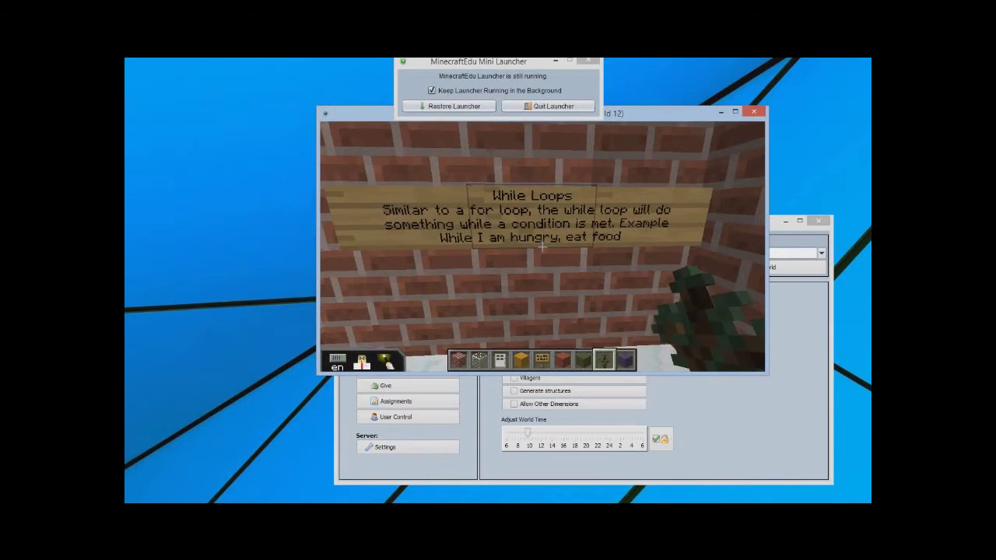
- Leave the While Loops building, enter another brick building and read the X and Y coordinates sign
key("w")
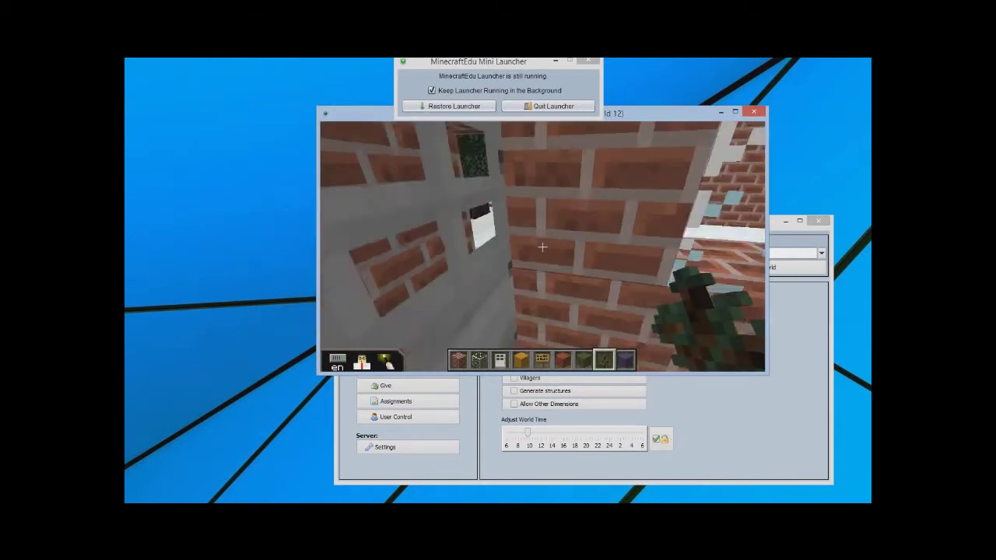
key("w")
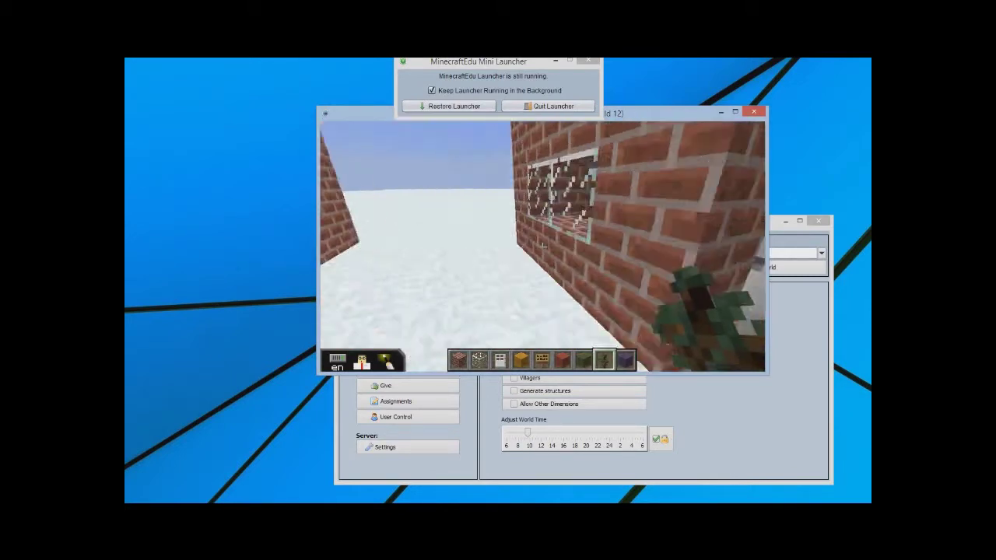
key("w")
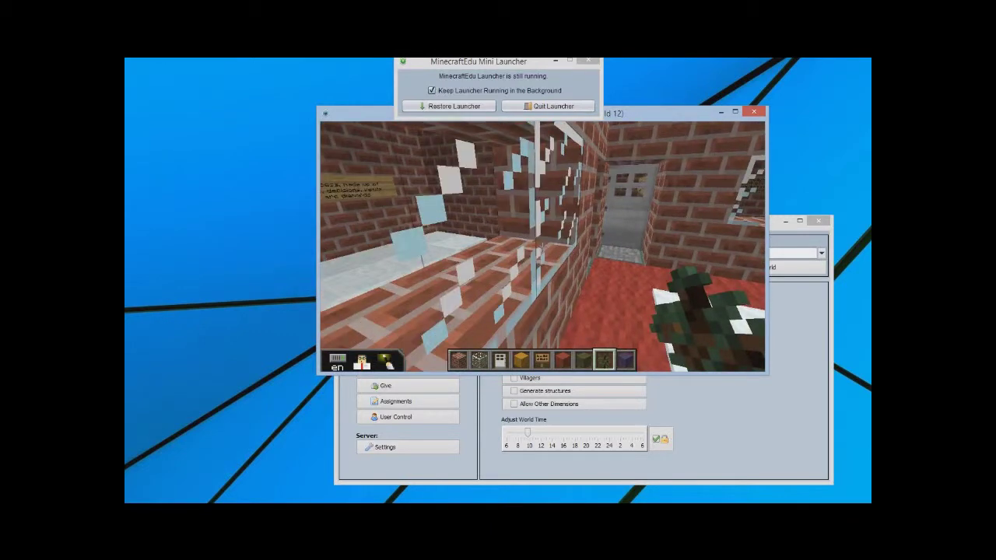
key("w")
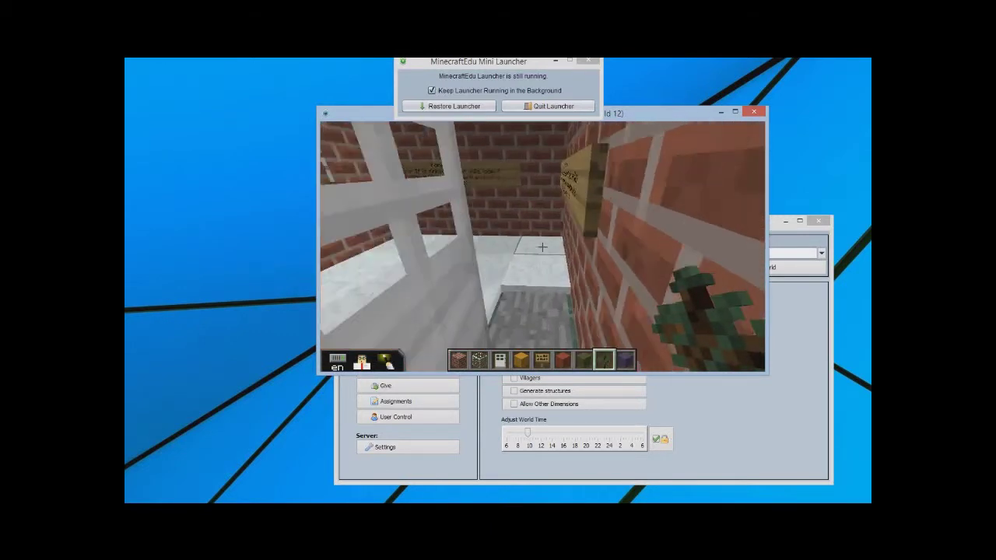
key("w")
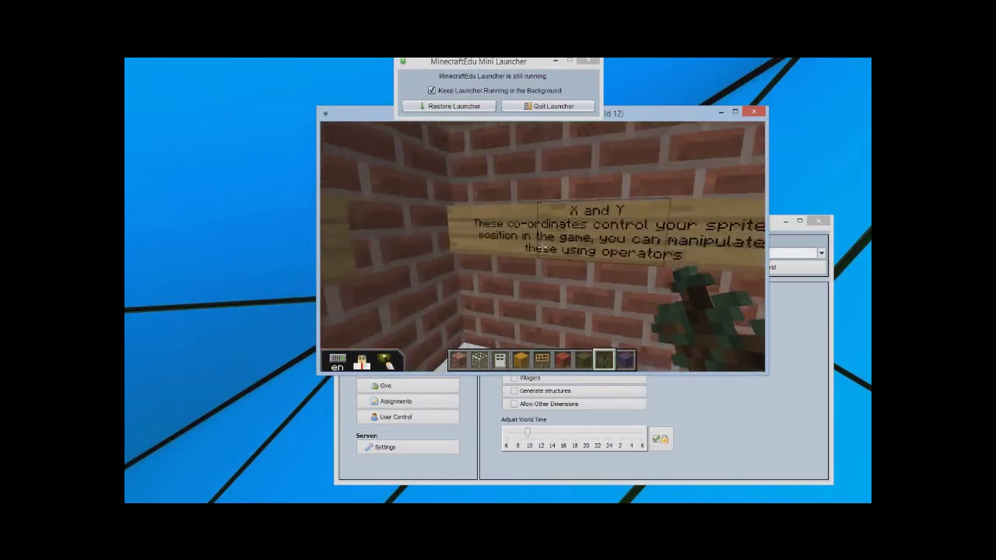
key("s")
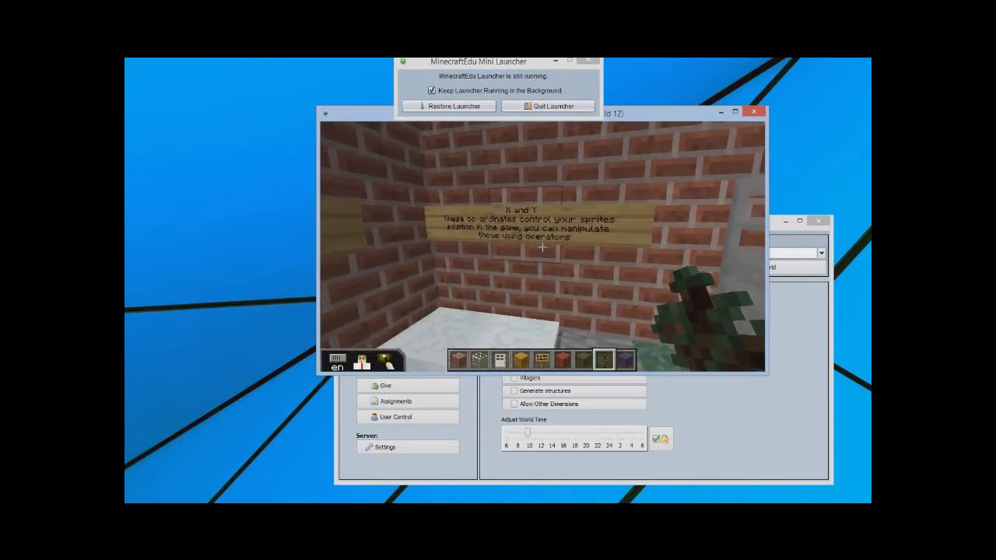
- Walk back outside to the snowy tree plots between the red paths and open the game menu
key("w")
key("w")
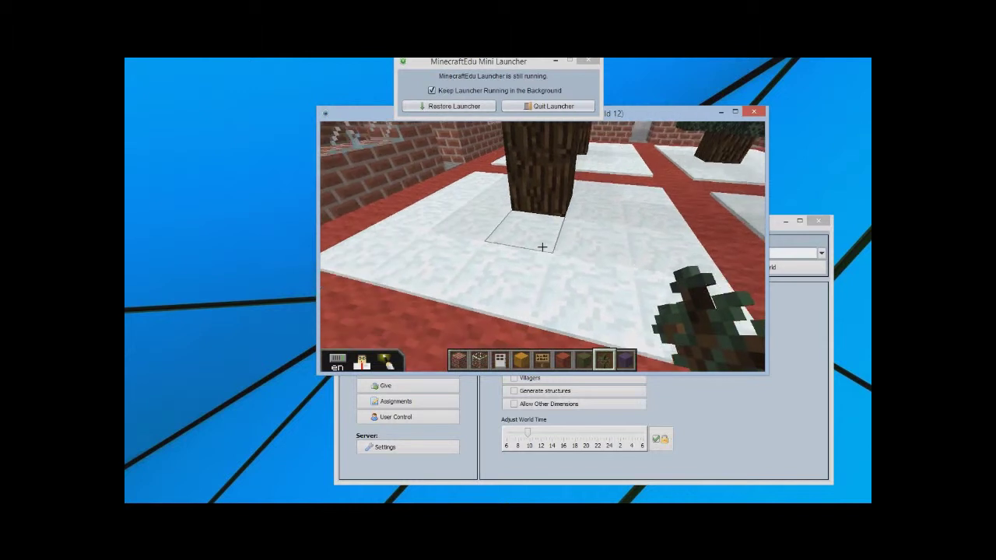
key("Escape")
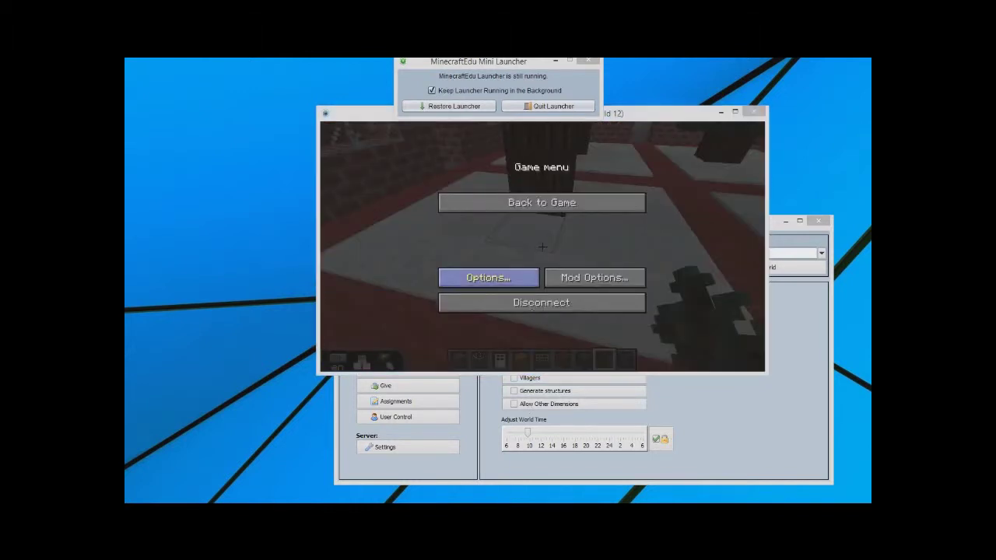
mouse_move(392, 510)
left_click(429, 478)
left_click(375, 437)
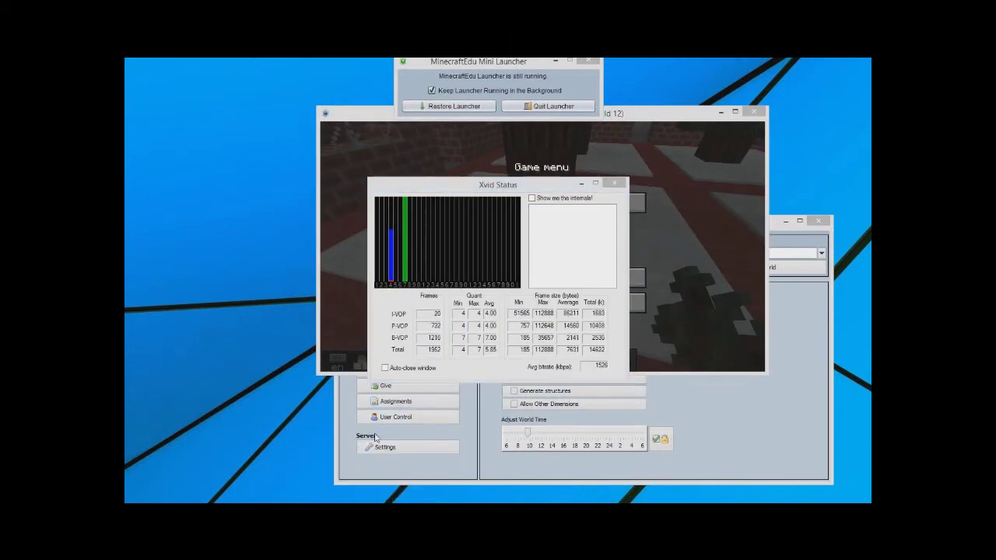